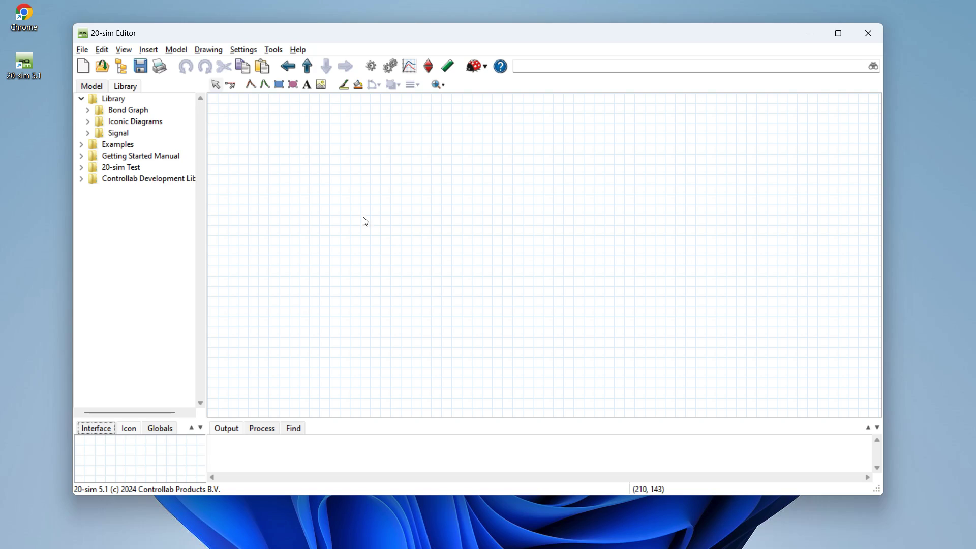
# Show the component library so Iconic Diagrams lists Electric, Hydraulics, Mechanical and Thermal
pyautogui.click(120, 88)
# Place a Mass block from Mechanical > Translation > Components with its default implementation
pyautogui.click(86, 123)
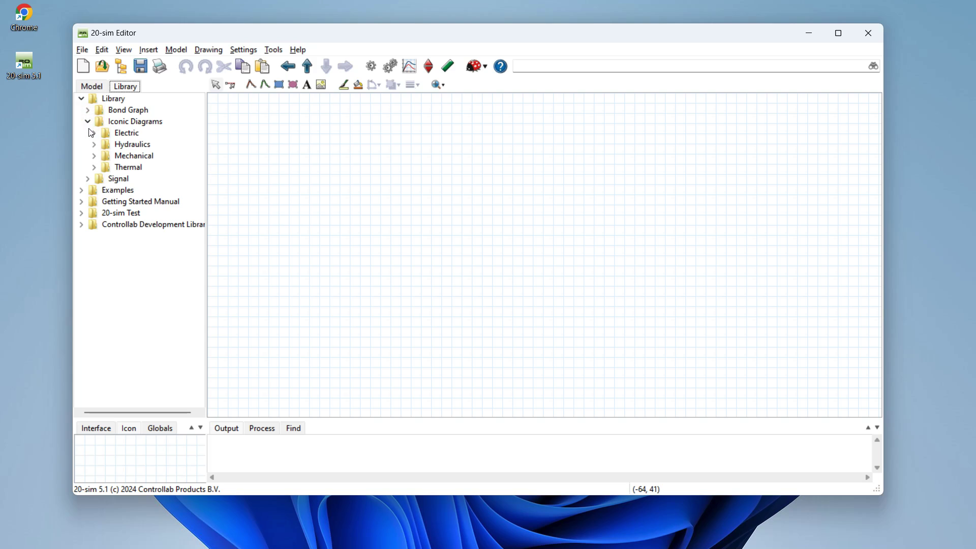
pyautogui.click(94, 156)
pyautogui.click(98, 179)
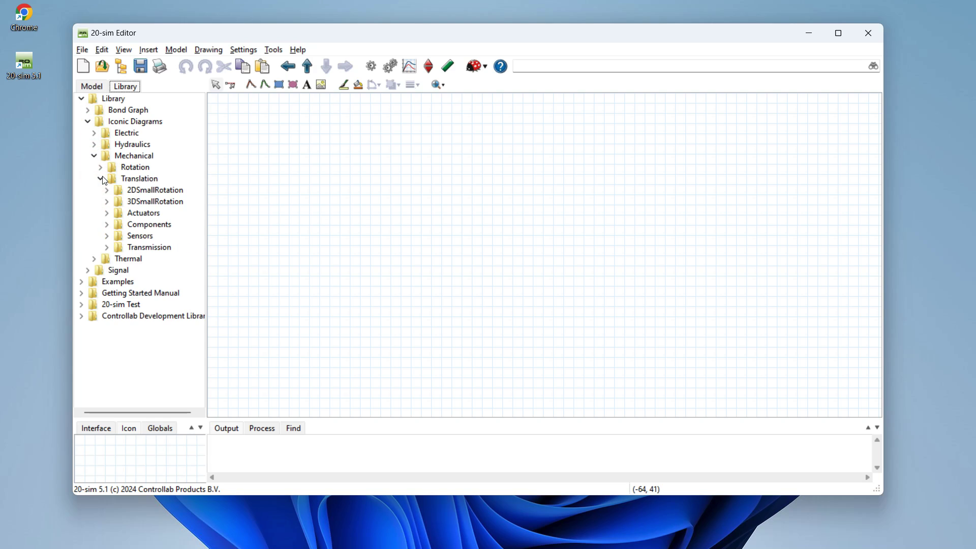
pyautogui.click(107, 225)
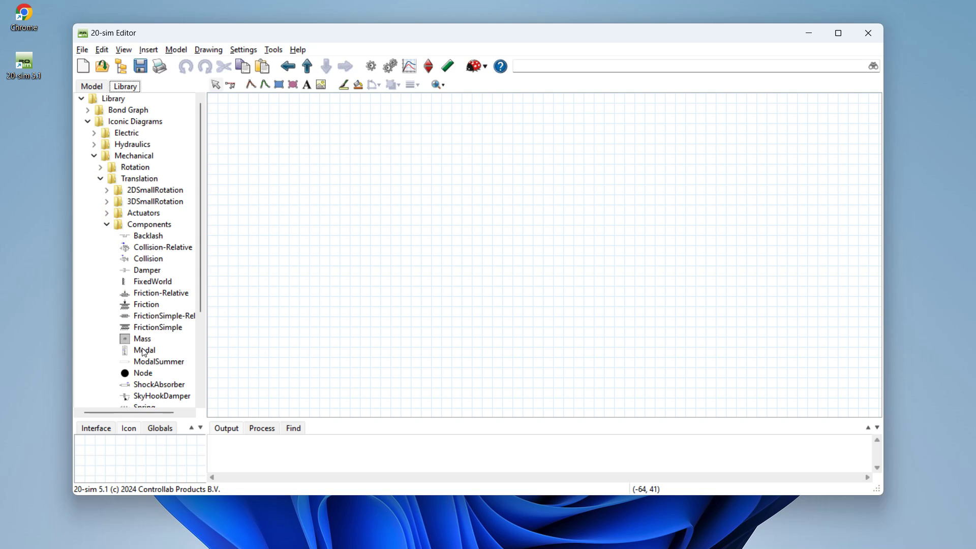
pyautogui.moveTo(139, 339); pyautogui.dragTo(551, 235)
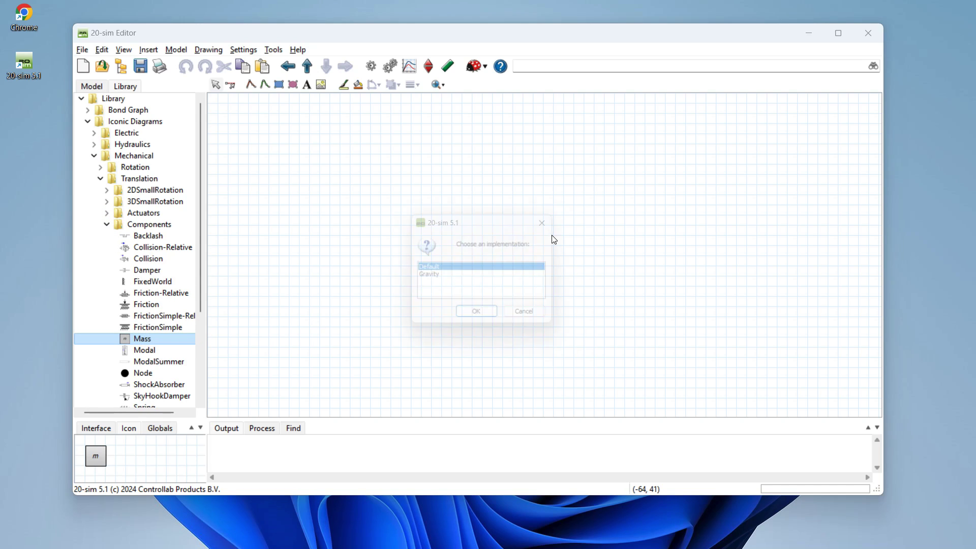
pyautogui.click(480, 320)
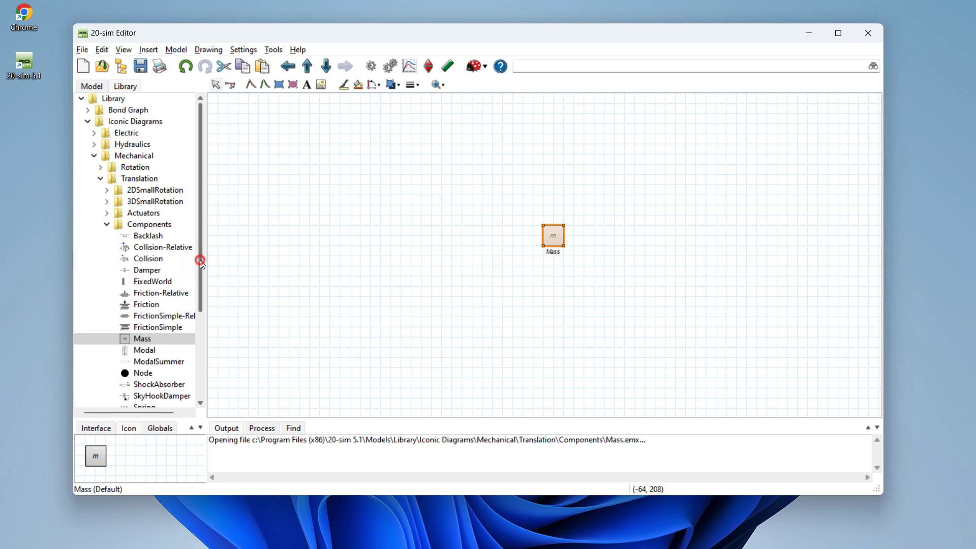
# Add a default SpringDamper and a FixedWorld block to the left of the Mass
pyautogui.moveTo(202, 260); pyautogui.dragTo(203, 319)
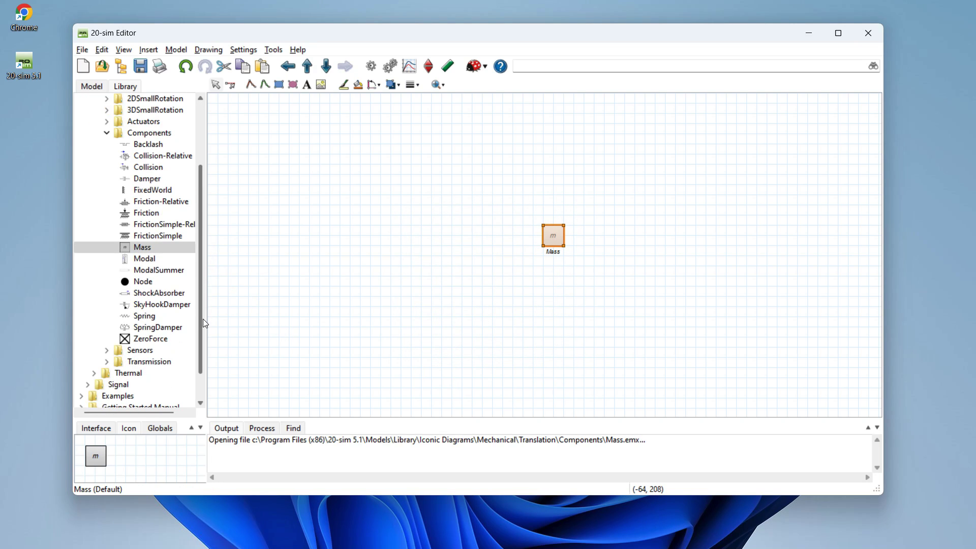
pyautogui.click(140, 328)
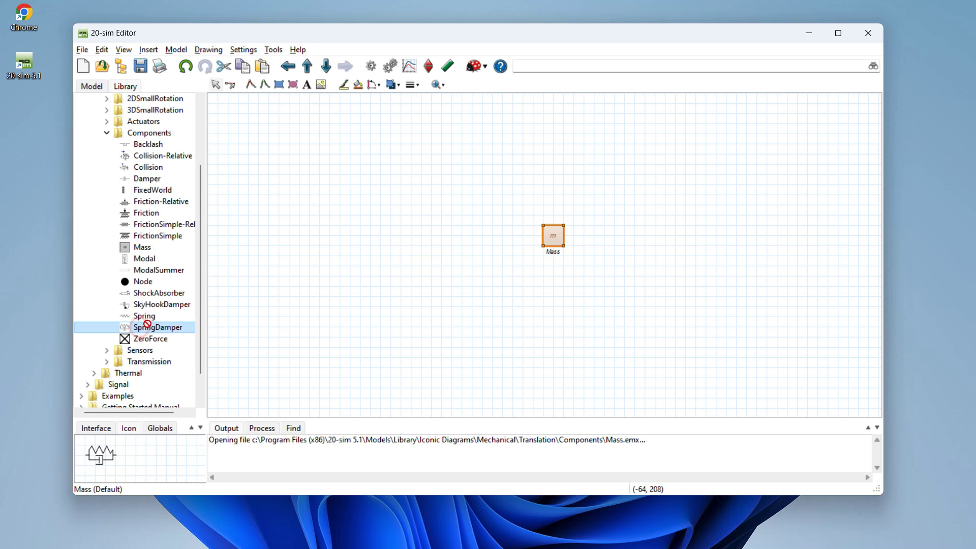
pyautogui.moveTo(461, 239); pyautogui.dragTo(461, 239)
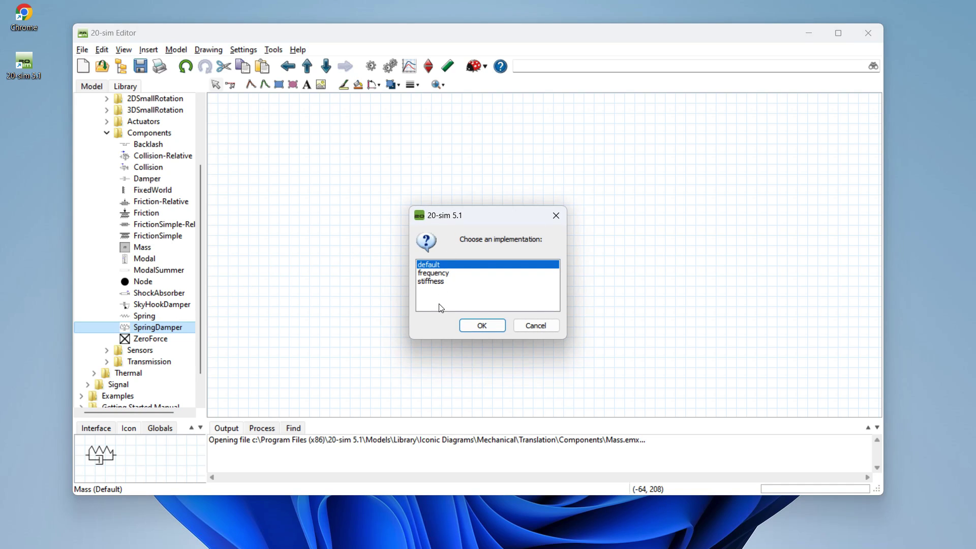
pyautogui.click(477, 328)
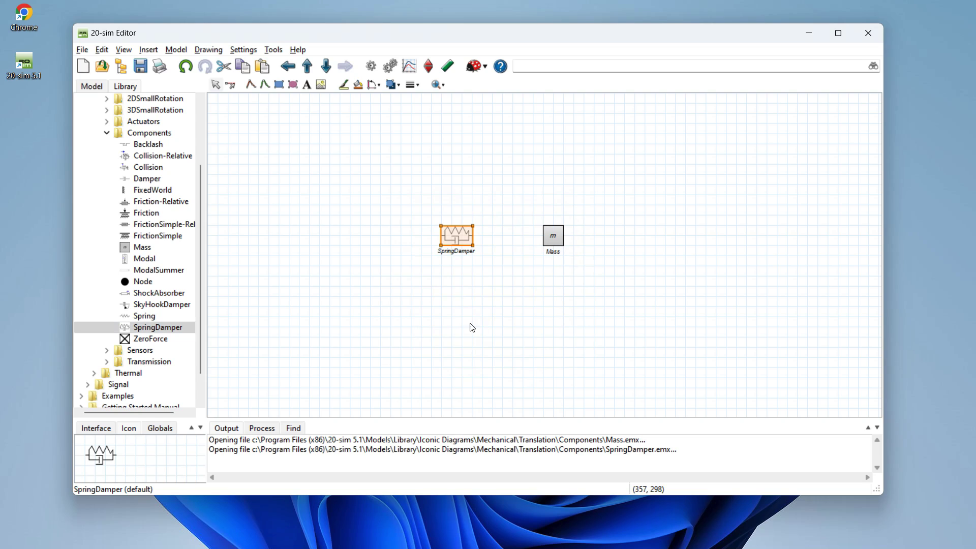
pyautogui.moveTo(136, 189); pyautogui.dragTo(355, 244)
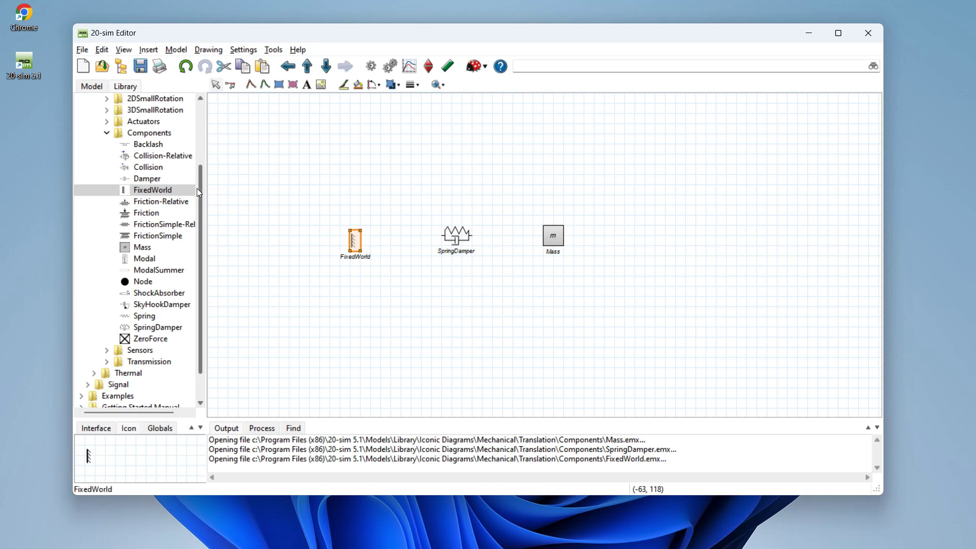
# Place a ForceActuator from Translation > Actuators above the SpringDamper
pyautogui.moveTo(204, 186); pyautogui.dragTo(198, 154)
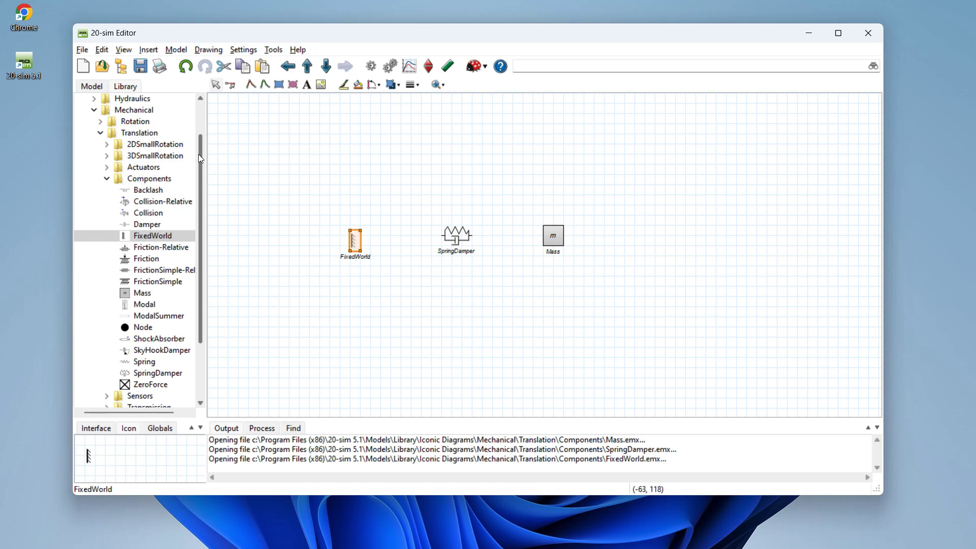
pyautogui.click(107, 168)
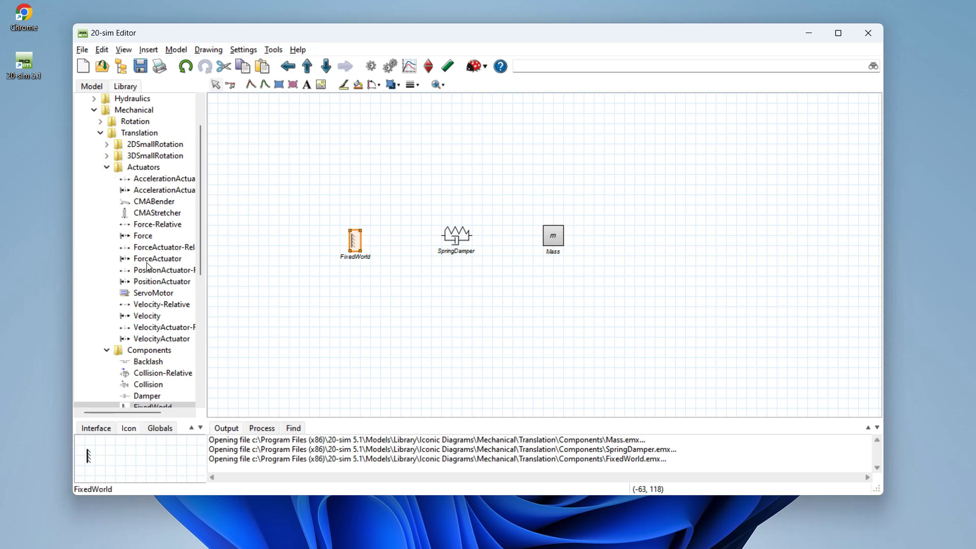
pyautogui.moveTo(145, 262); pyautogui.dragTo(494, 181)
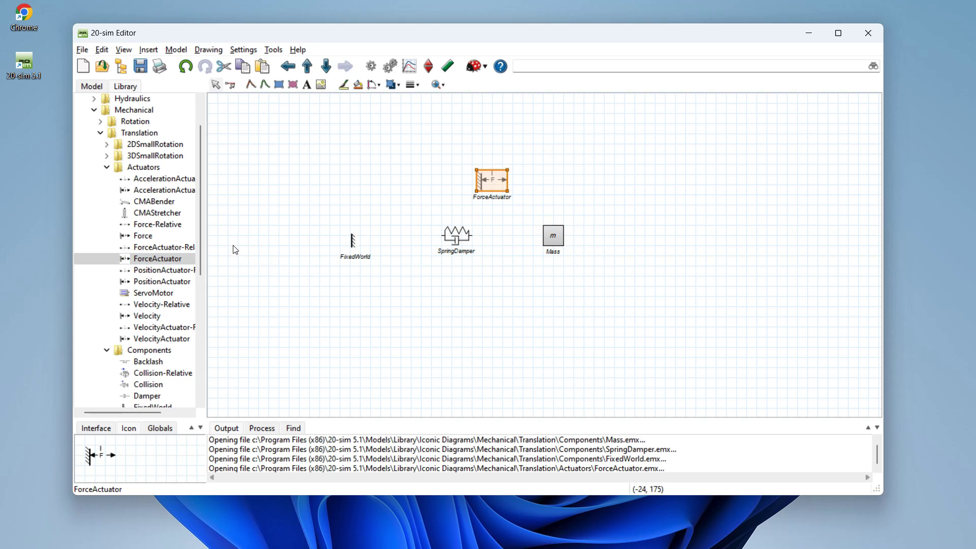
# Place a SignalGenerator-Pulse from Signal > Sources above the ForceActuator
pyautogui.click(100, 133)
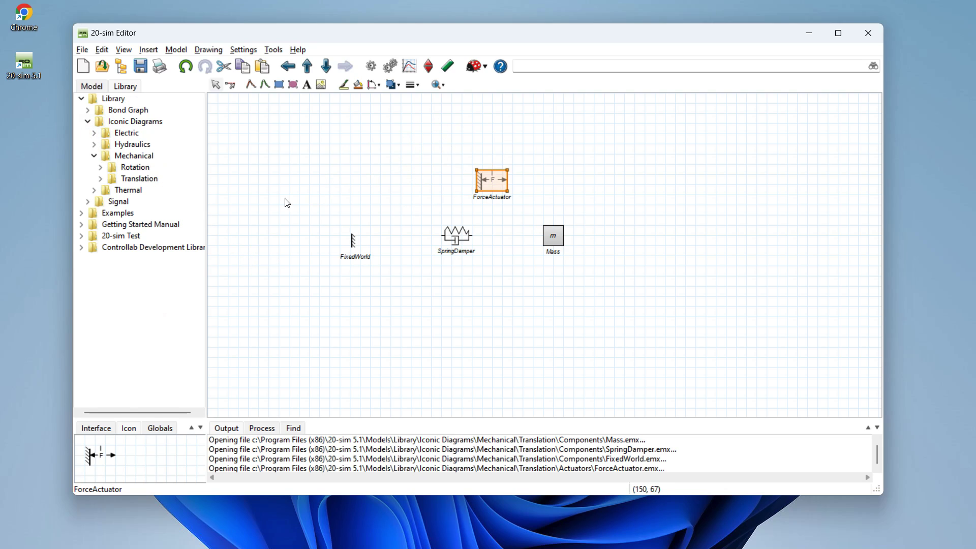
pyautogui.click(88, 203)
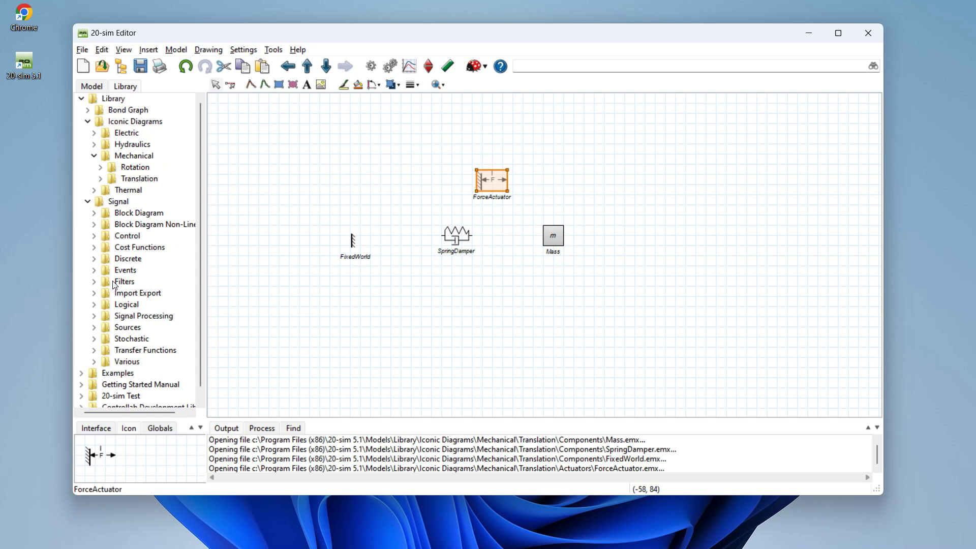
pyautogui.click(95, 329)
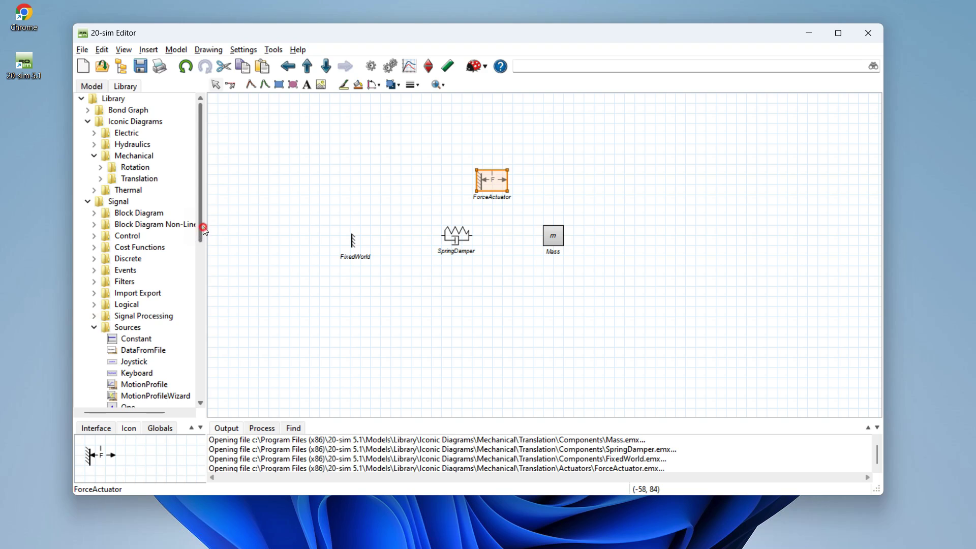
pyautogui.moveTo(204, 229); pyautogui.dragTo(240, 317)
pyautogui.click(141, 283)
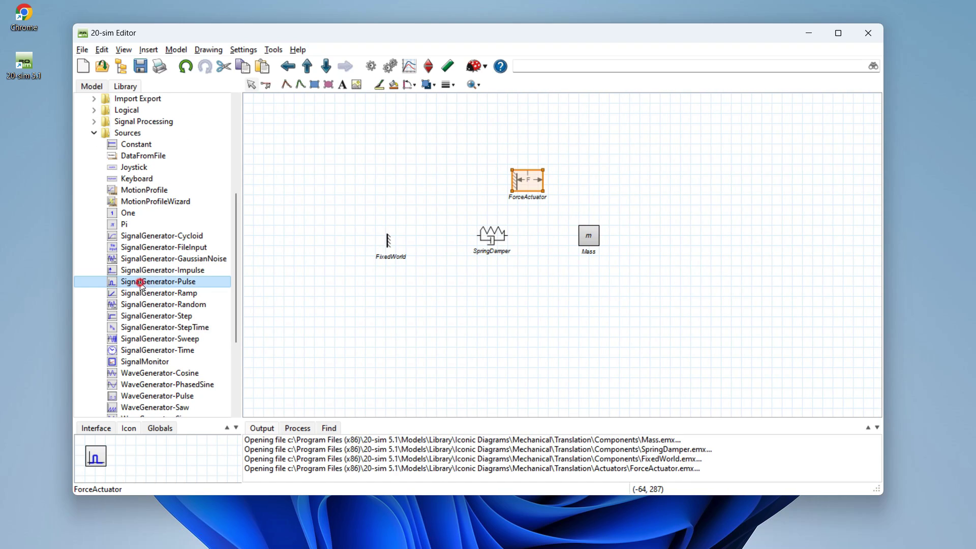
pyautogui.moveTo(142, 284); pyautogui.dragTo(438, 147)
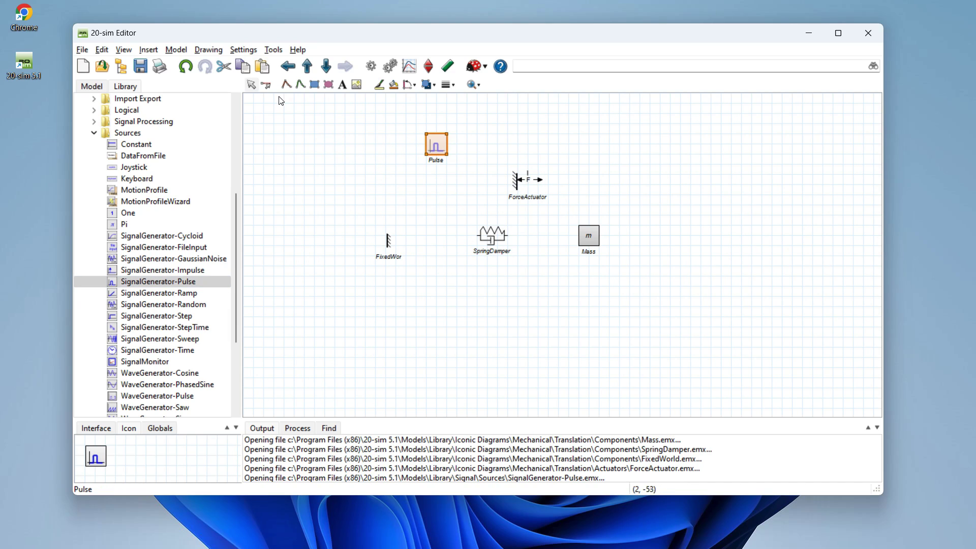
# Connect the Pulse output to the ForceActuator and the ForceActuator to the Mass
pyautogui.click(267, 84)
pyautogui.click(436, 145)
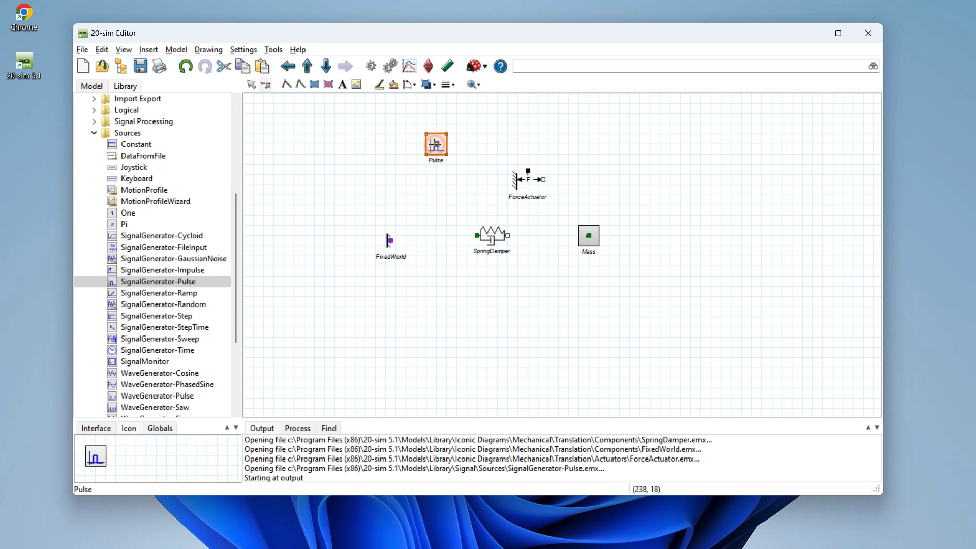
pyautogui.click(529, 171)
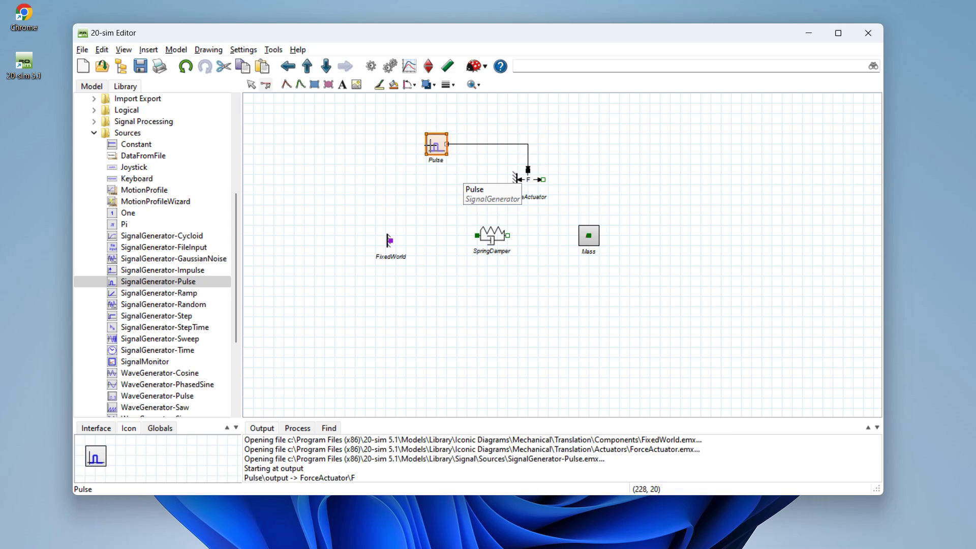
pyautogui.click(543, 179)
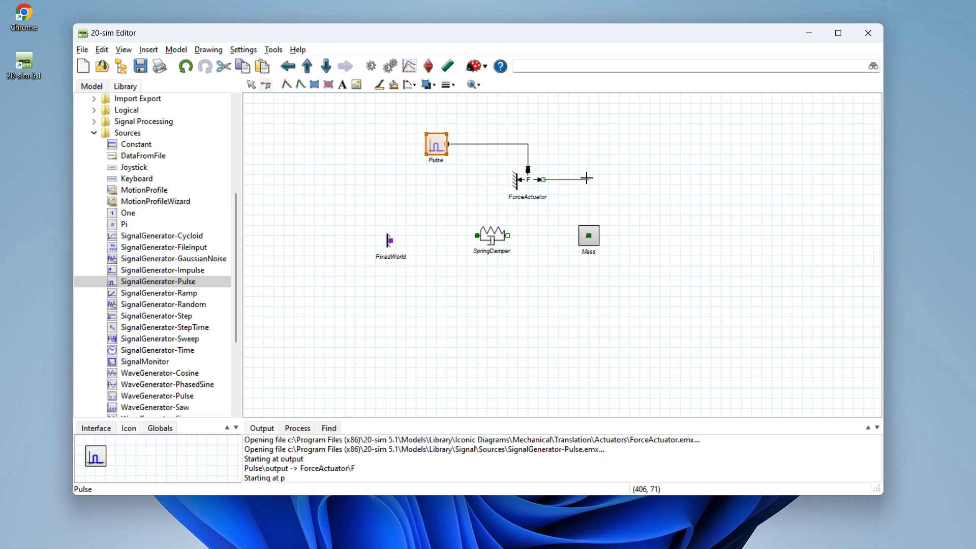
pyautogui.click(588, 234)
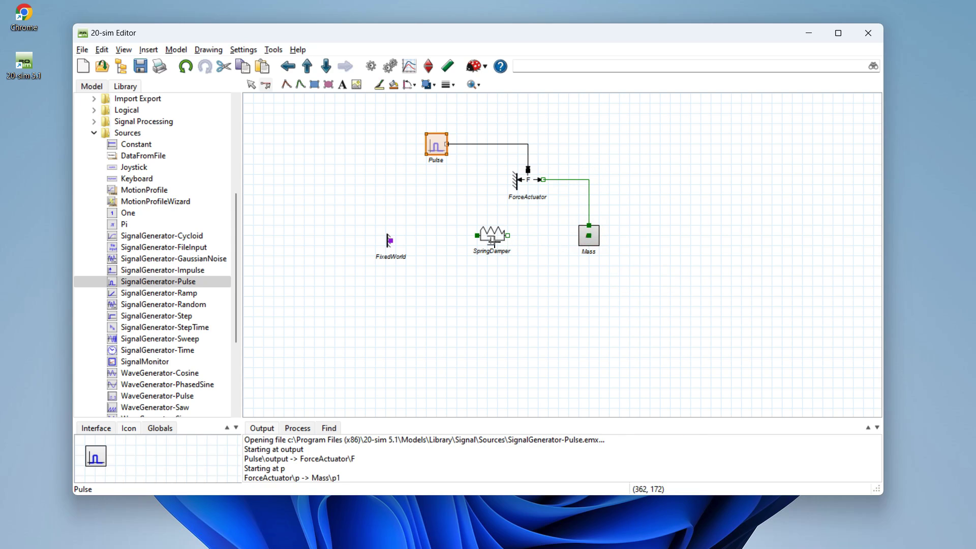
# Connect FixedWorld to the SpringDamper's p_high port and the SpringDamper's p_low to the Mass
pyautogui.click(390, 240)
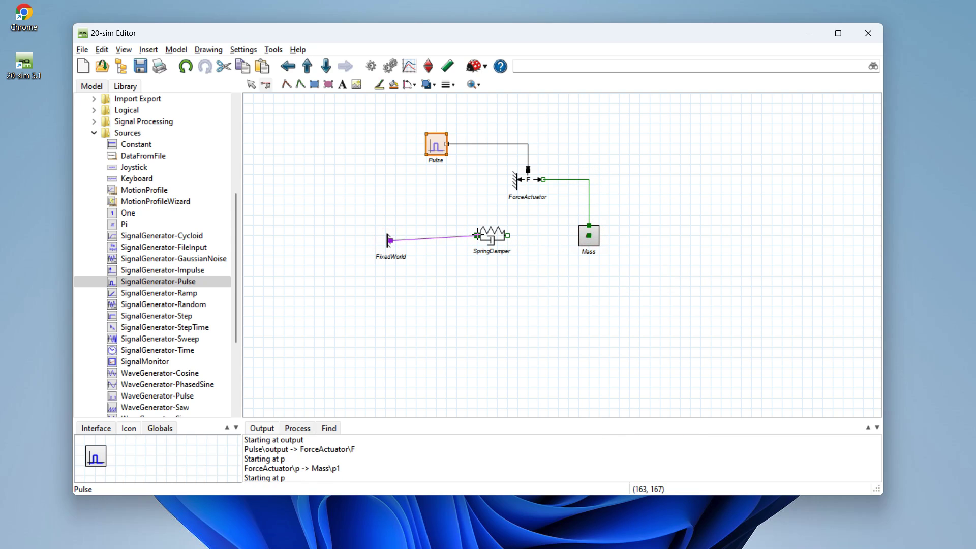
pyautogui.click(477, 236)
pyautogui.click(476, 280)
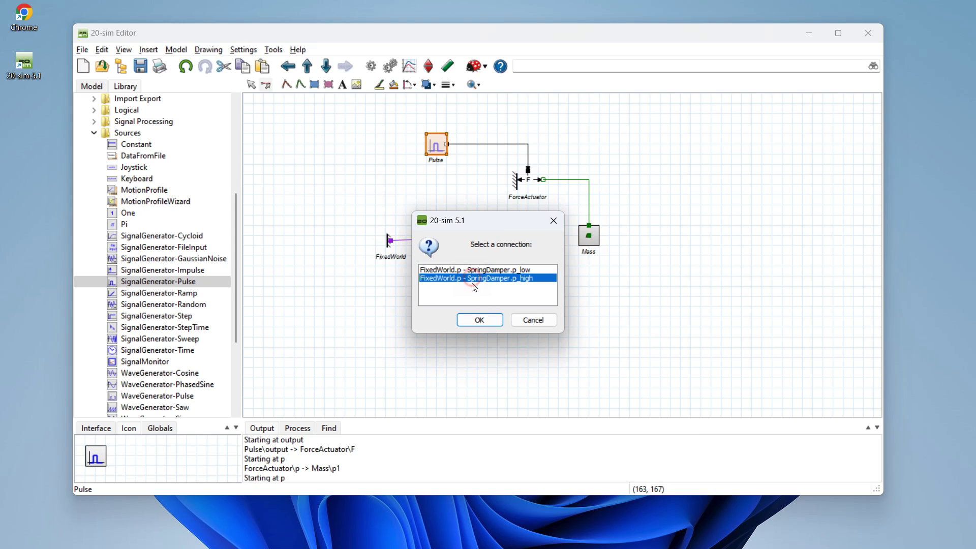
pyautogui.click(481, 319)
pyautogui.click(507, 235)
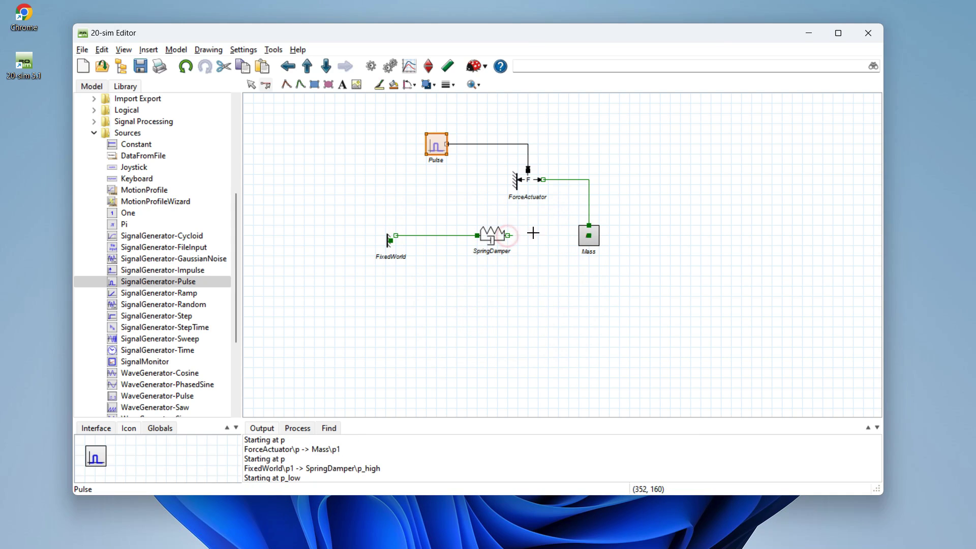
pyautogui.click(585, 235)
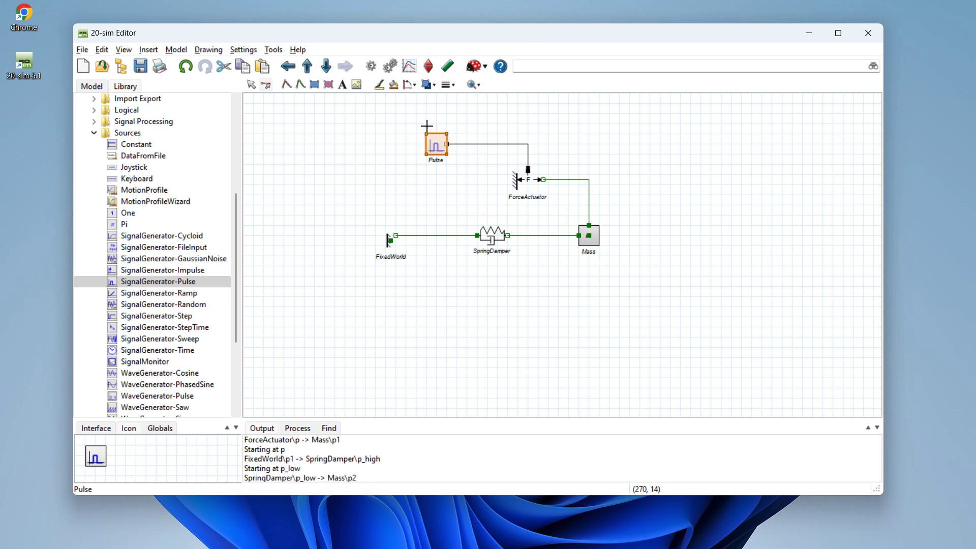
# Reposition FixedWorld and SpringDamper to the right, closer to the Mass
pyautogui.click(250, 85)
pyautogui.moveTo(388, 247); pyautogui.dragTo(394, 243)
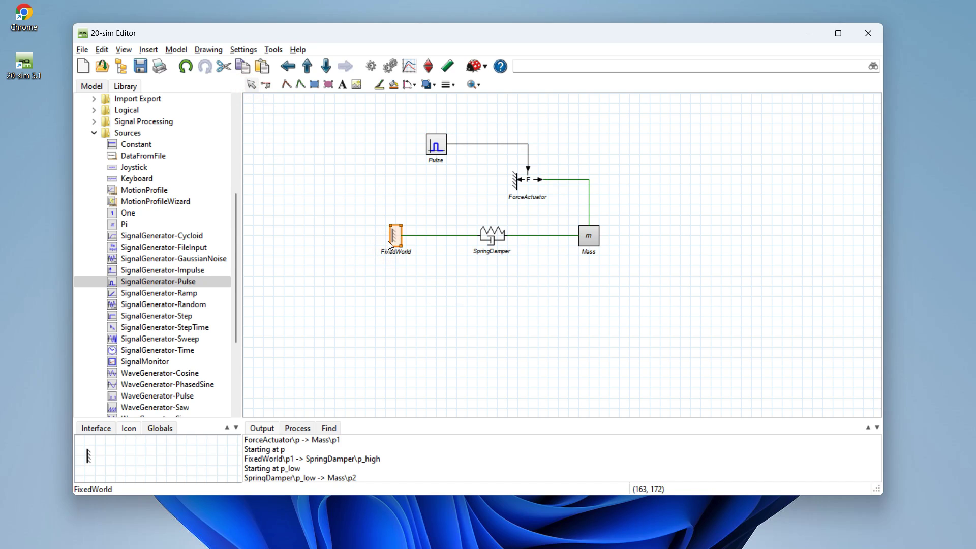
pyautogui.moveTo(586, 238)
pyautogui.mouseDown()
pyautogui.moveTo(567, 238)
pyautogui.moveTo(582, 237)
pyautogui.mouseUp()
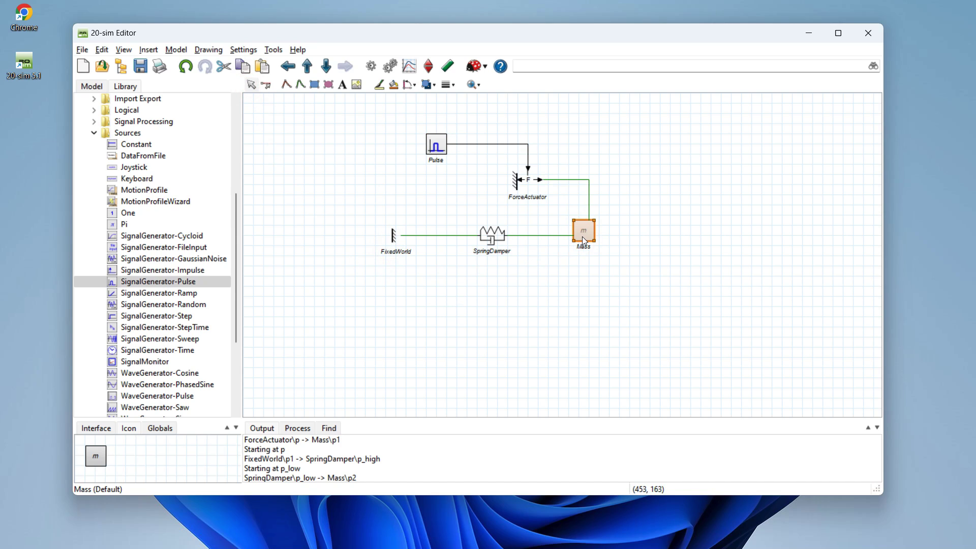
pyautogui.moveTo(492, 243); pyautogui.dragTo(511, 243)
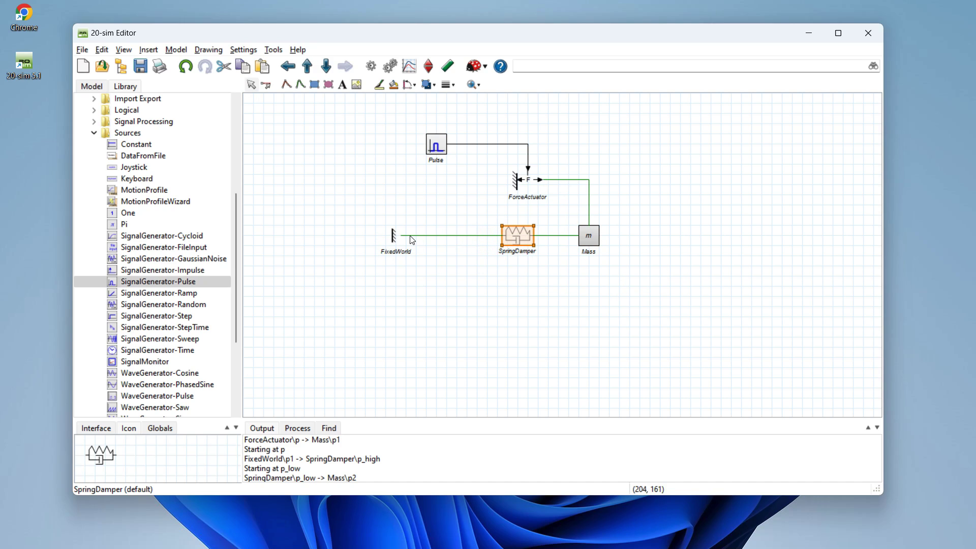
pyautogui.moveTo(392, 239); pyautogui.dragTo(426, 239)
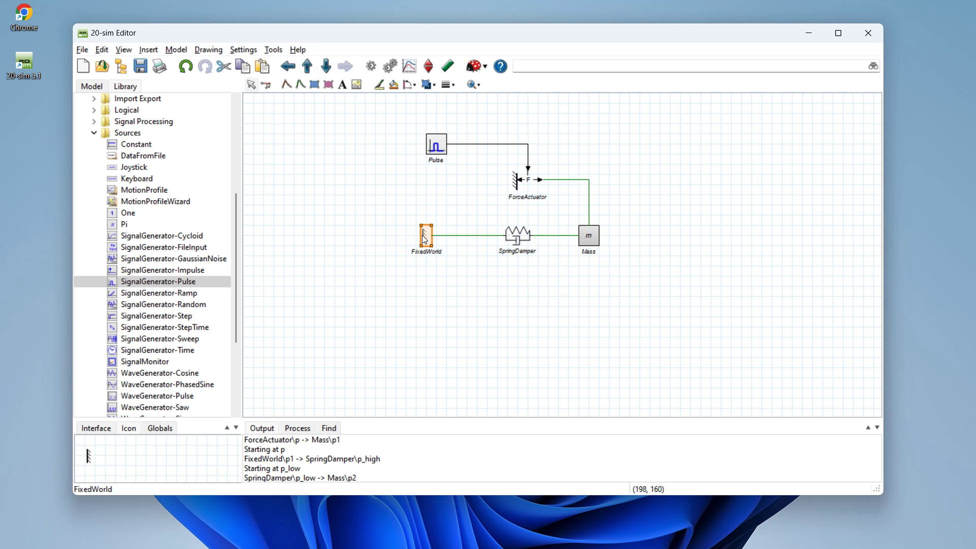
# Mirror FixedWorld horizontally, then process the model with 0 errors into the Simulator
pyautogui.click(410, 85)
pyautogui.click(428, 119)
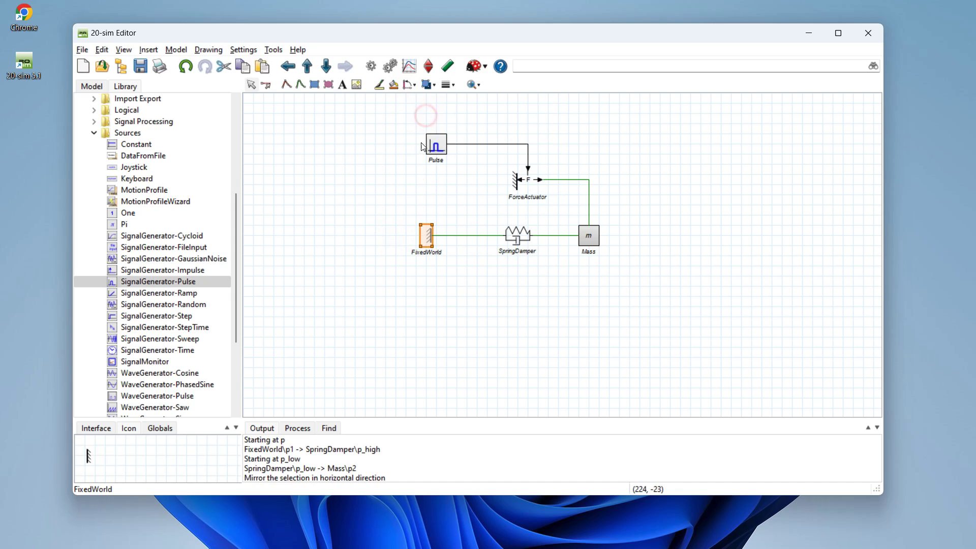
pyautogui.click(418, 207)
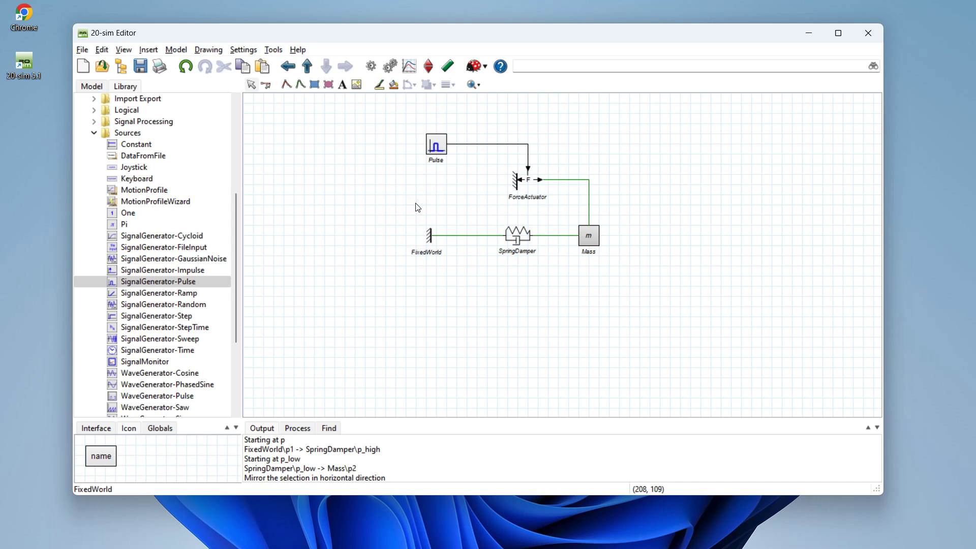
pyautogui.click(413, 67)
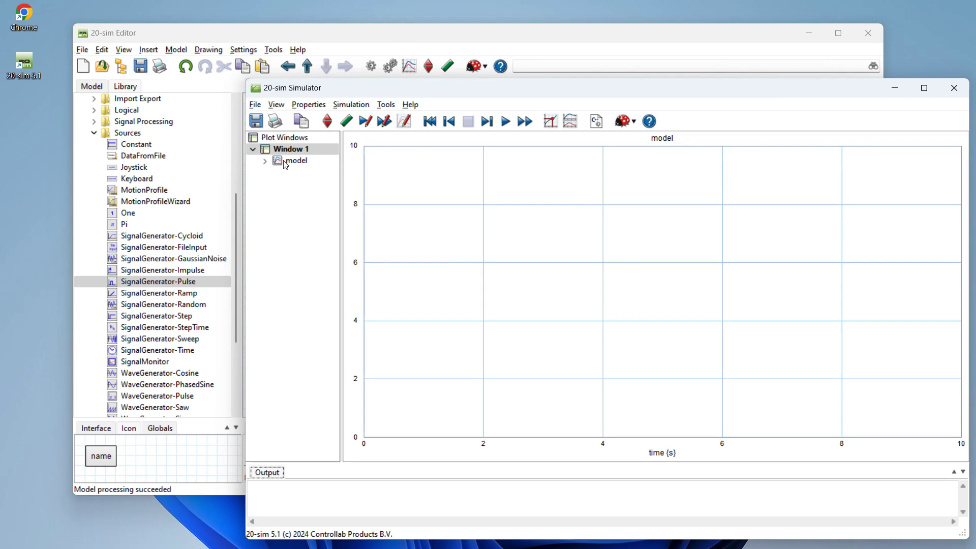
# Expand Window 1's model plot entry and open the context menu of its only curve
pyautogui.click(265, 161)
pyautogui.click(290, 174)
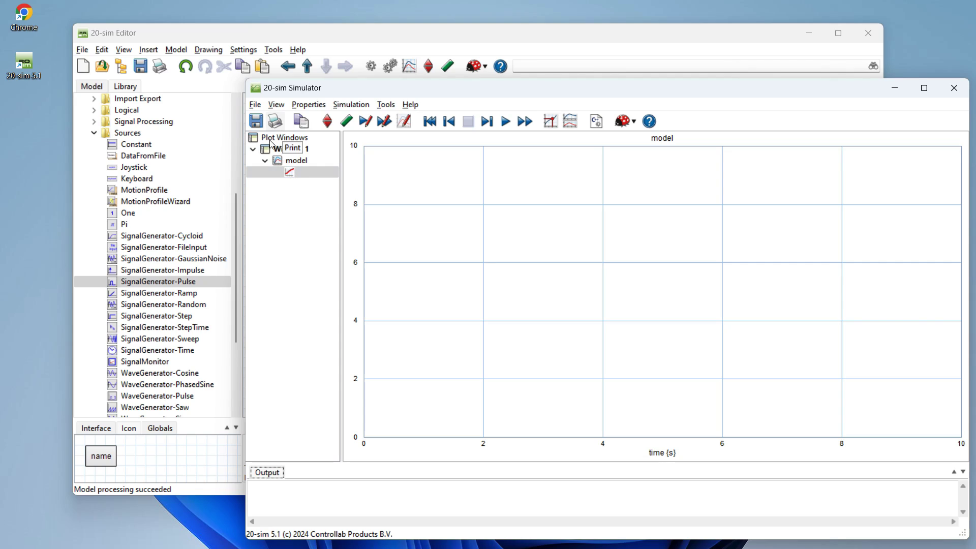
pyautogui.rightClick(291, 174)
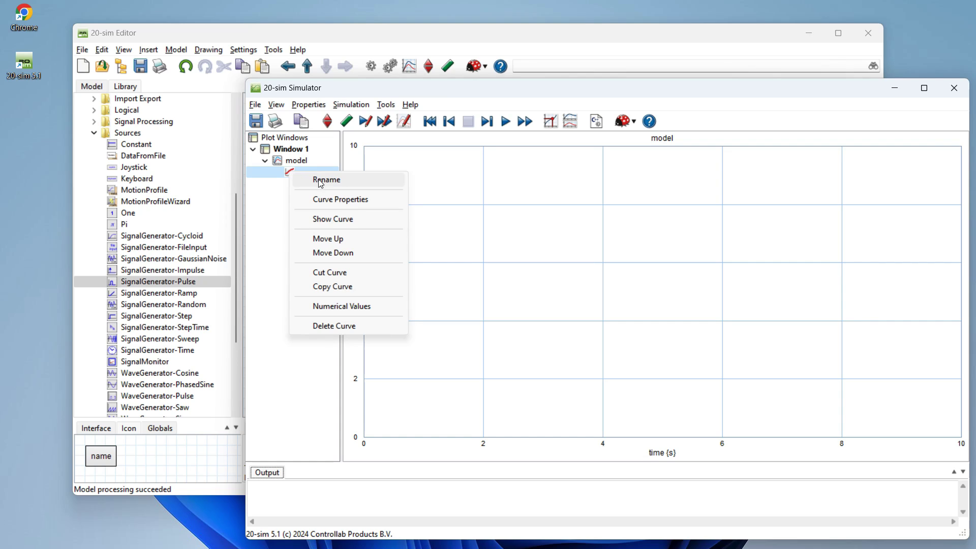
# Set the first curve's variable to Mass\x with the label 'position'
pyautogui.click(329, 201)
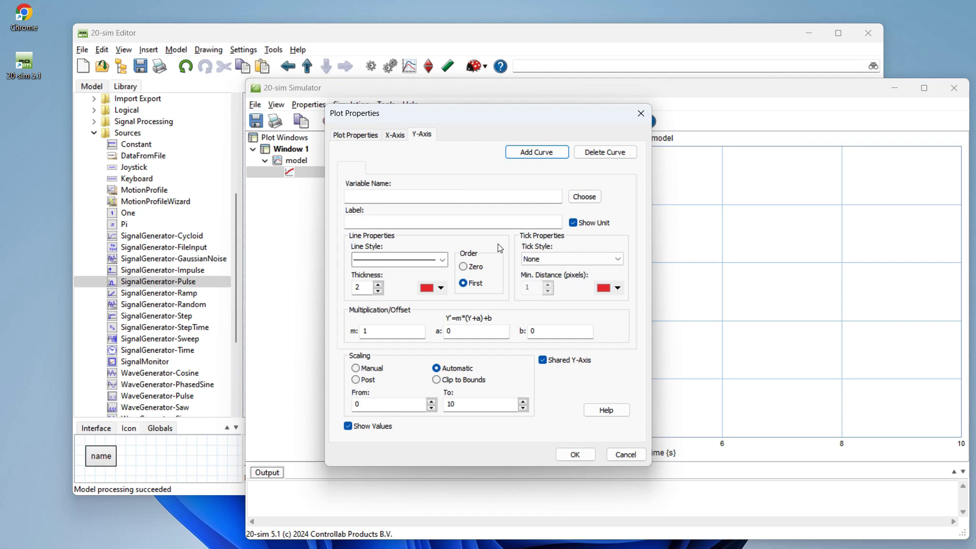
pyautogui.click(586, 197)
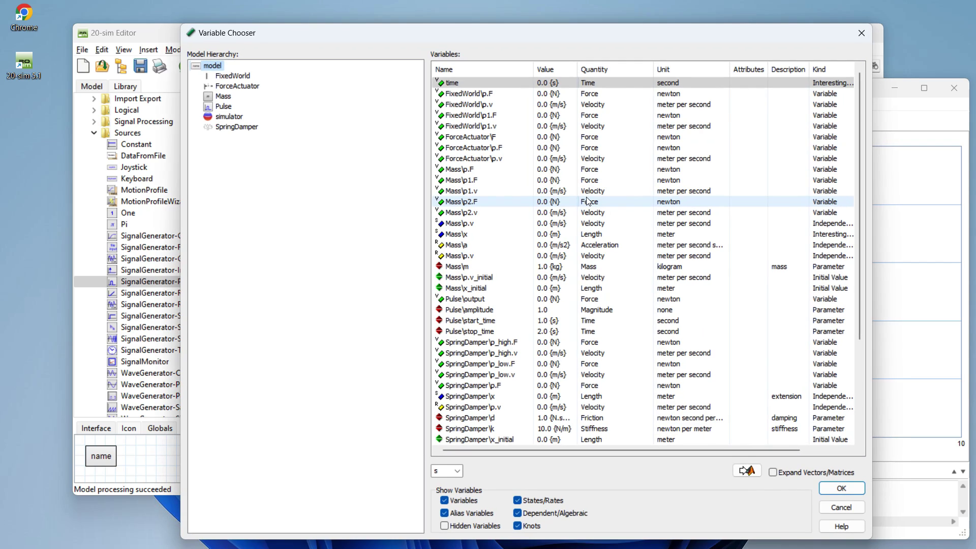
pyautogui.click(224, 96)
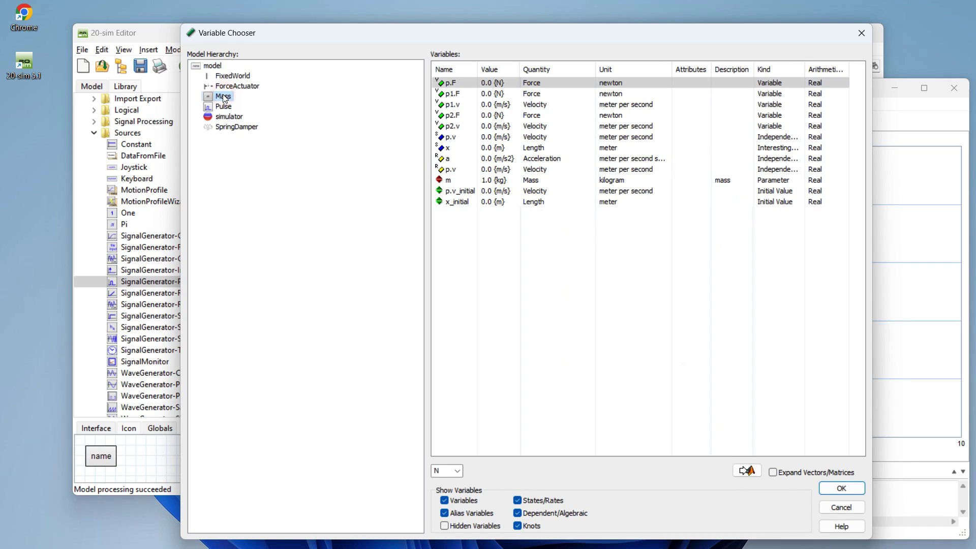
pyautogui.click(470, 149)
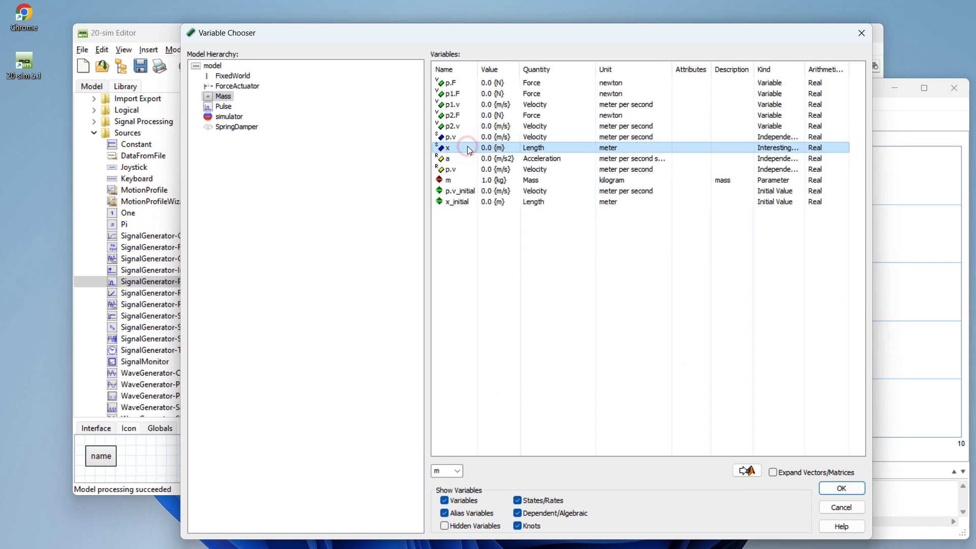
pyautogui.click(841, 488)
pyautogui.doubleClick(364, 219)
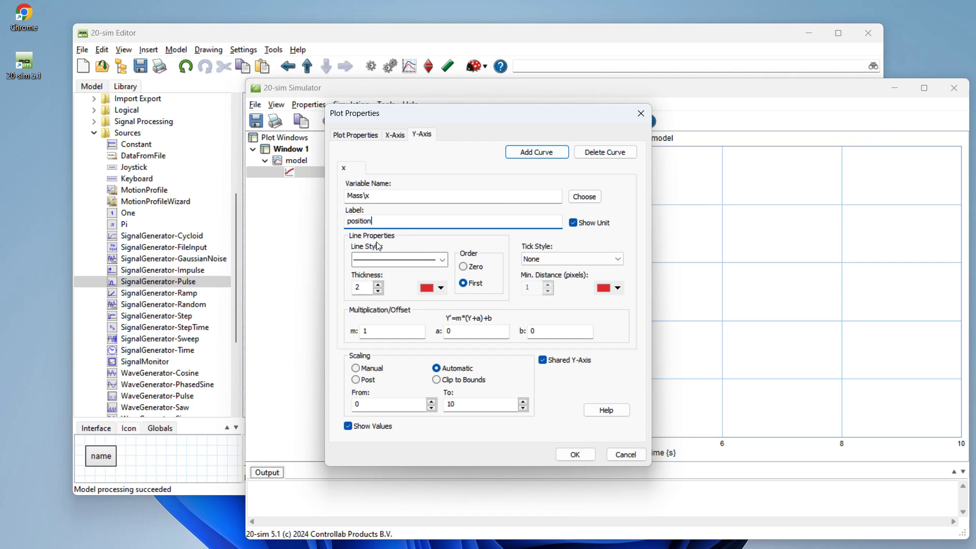
pyautogui.click(537, 153)
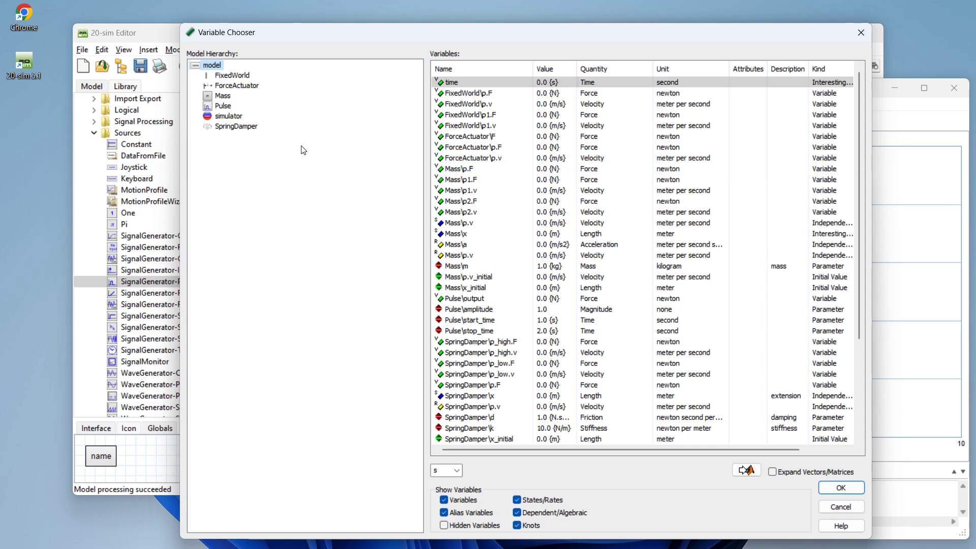
# Add a second curve for ForceActuator\F labelled 'Force', apply, and run the simulation
pyautogui.click(231, 87)
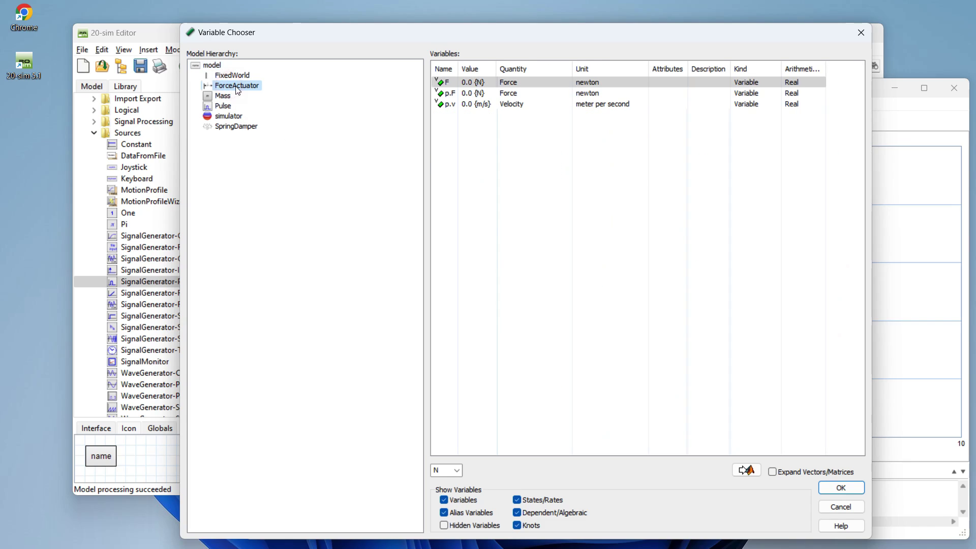
pyautogui.click(844, 488)
pyautogui.click(354, 221)
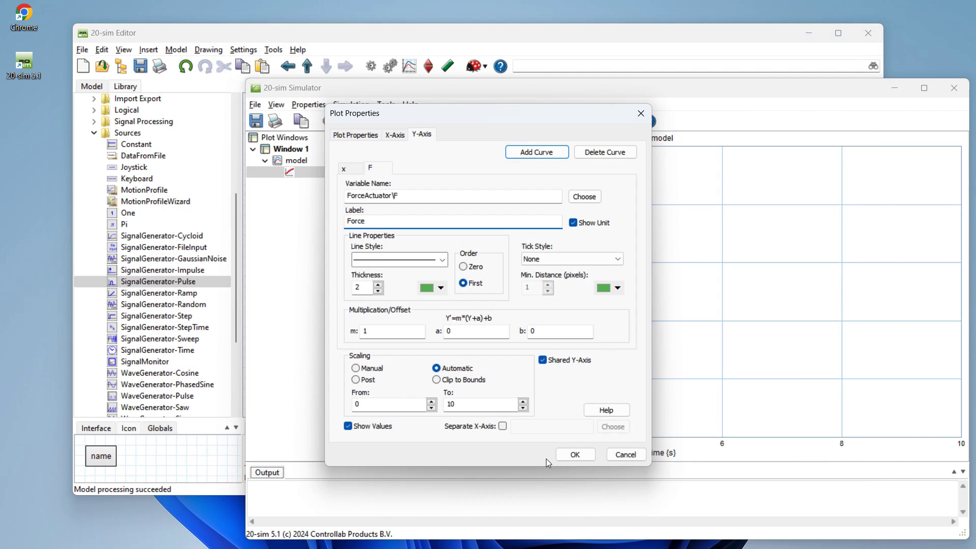
pyautogui.click(573, 455)
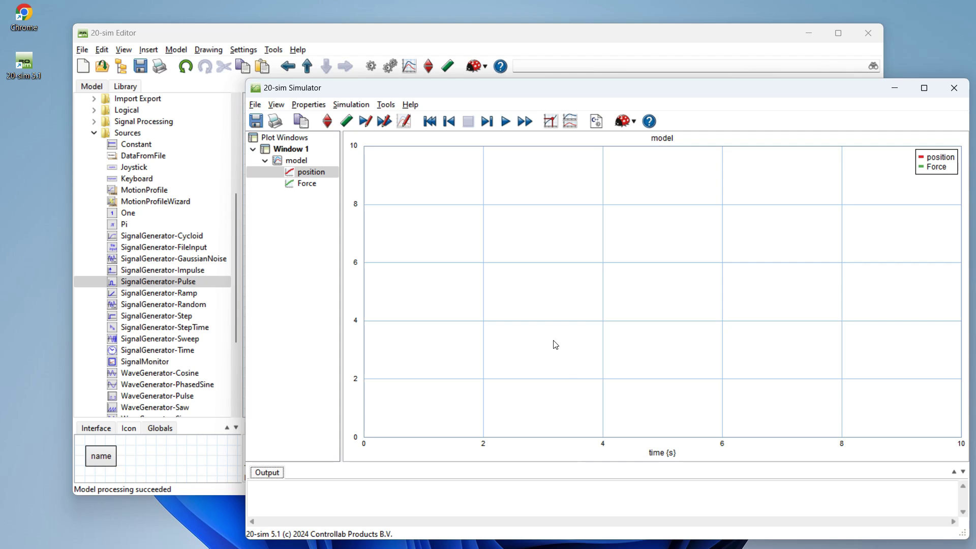
pyautogui.click(510, 127)
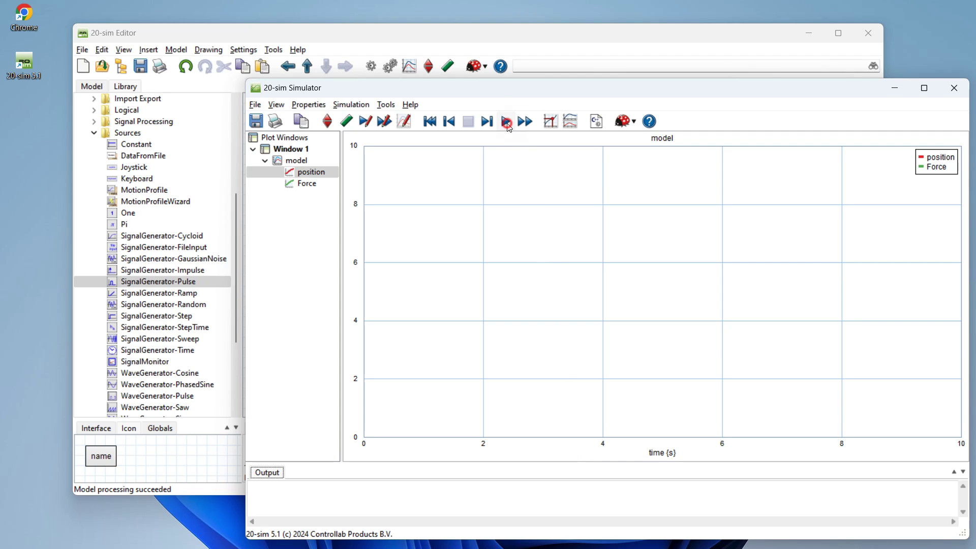